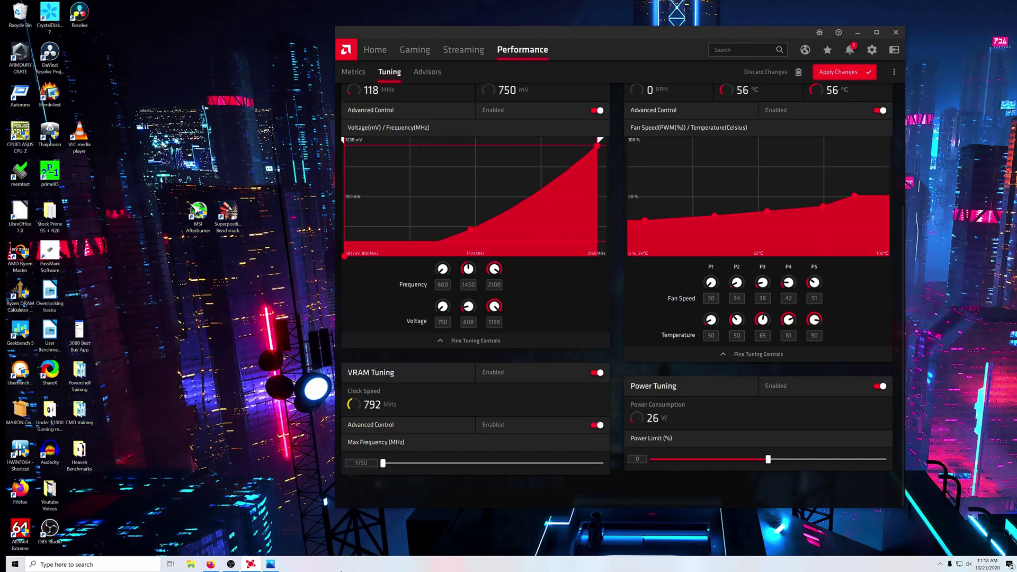
Switch to Firefox, open the RTX 3080 tracker on nowinstock.net and examine the card listings and recent stock history
click(210, 565)
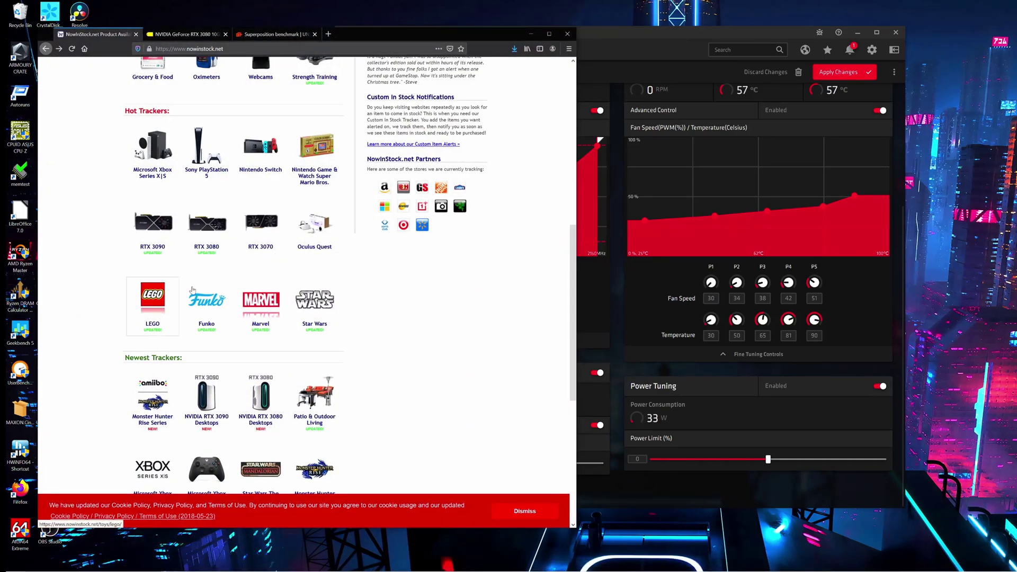
click(207, 229)
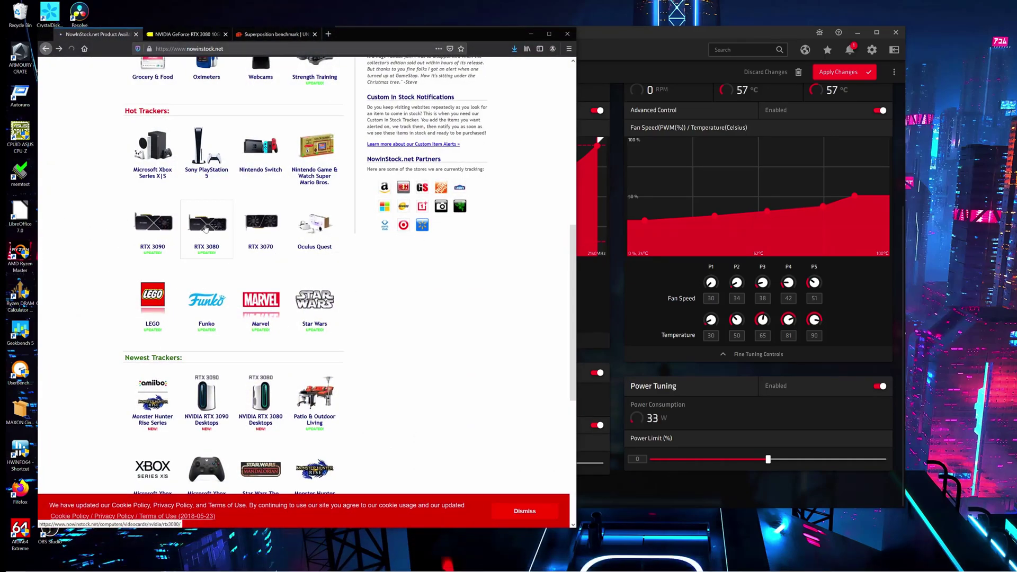
scroll(333, 123, down, 3)
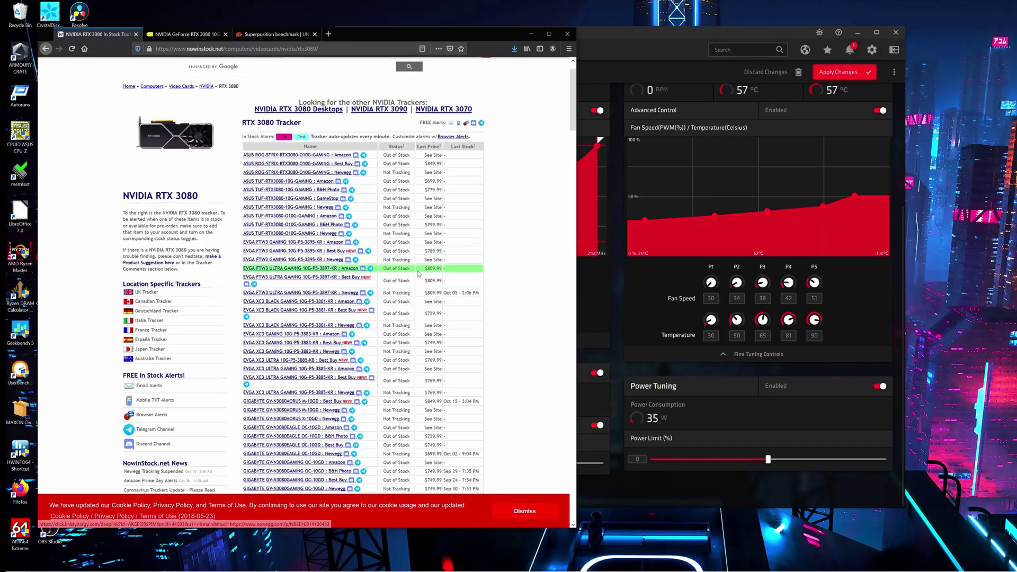
scroll(333, 123, down, 3)
scroll(274, 85, down, 4)
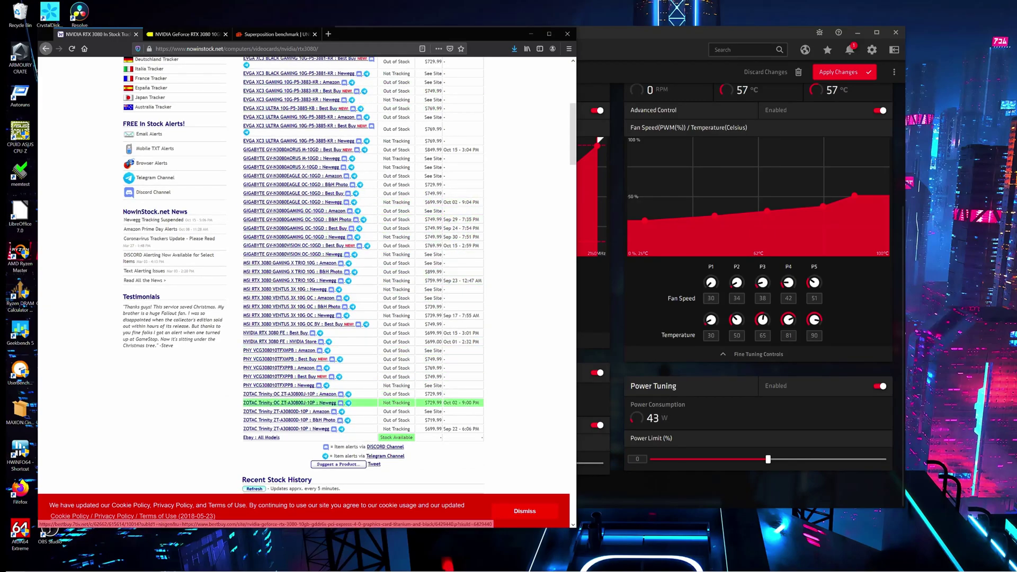
scroll(429, 344, down, 4)
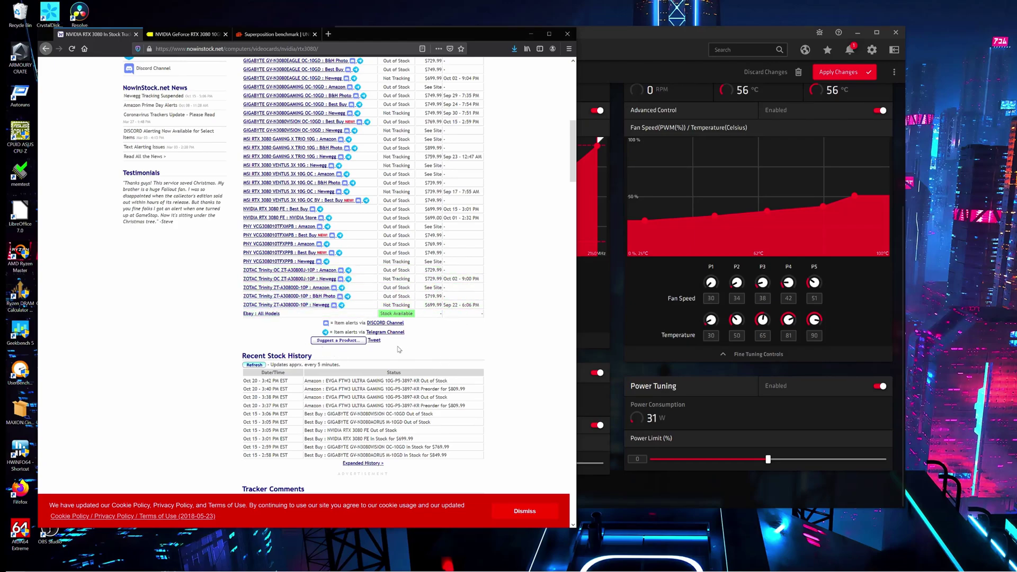
Read through the RTX 3080 tracker's comments and return to its recent stock history
scroll(433, 370, down, 13)
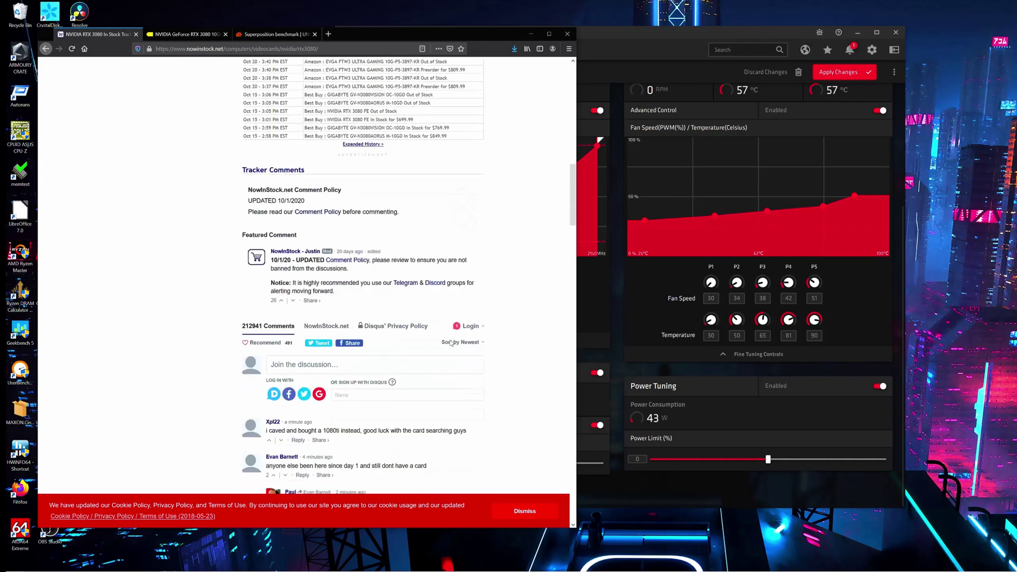
scroll(434, 370, down, 2)
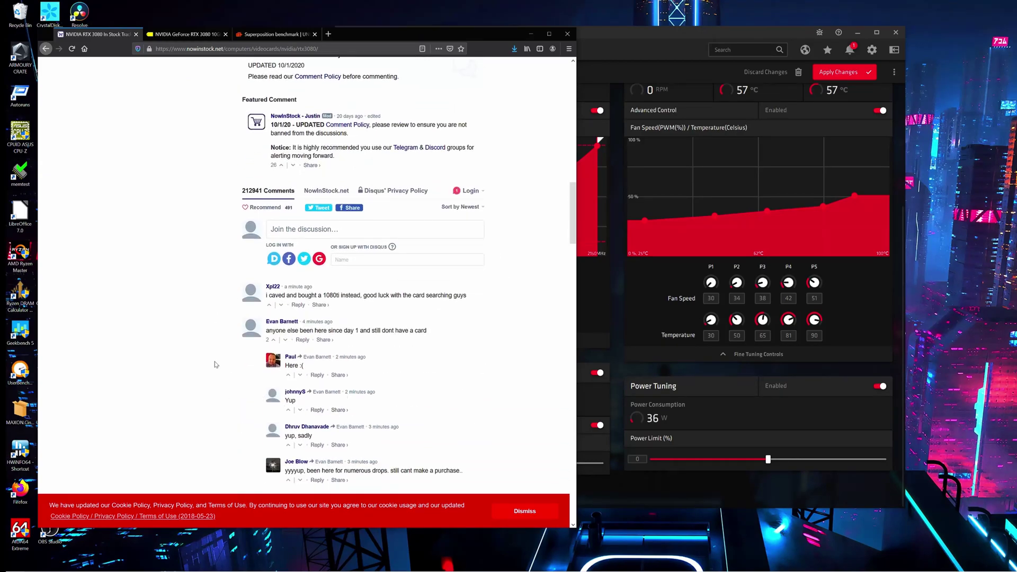
scroll(379, 333, down, 3)
scroll(379, 334, down, 18)
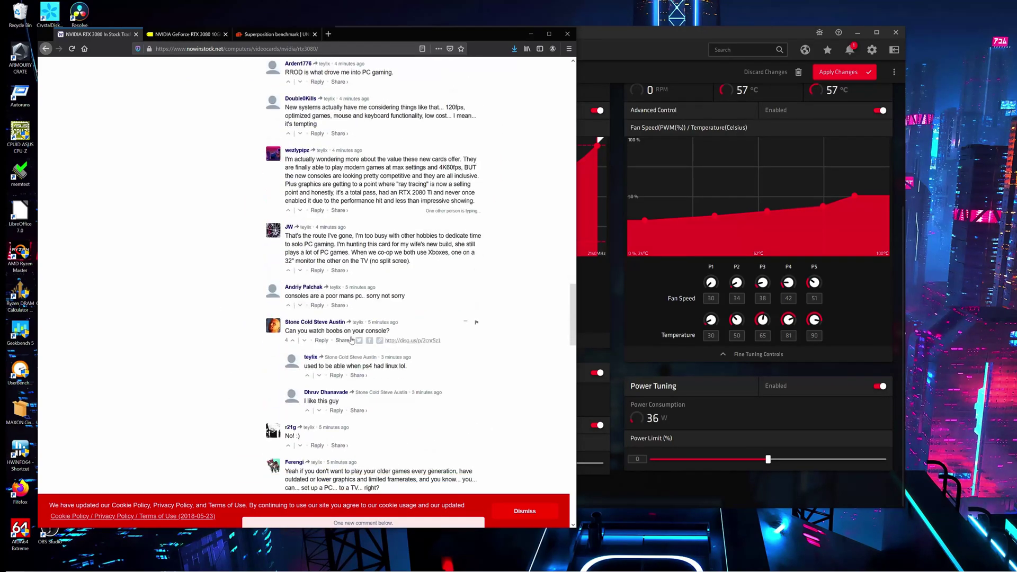
scroll(296, 376, up, 20)
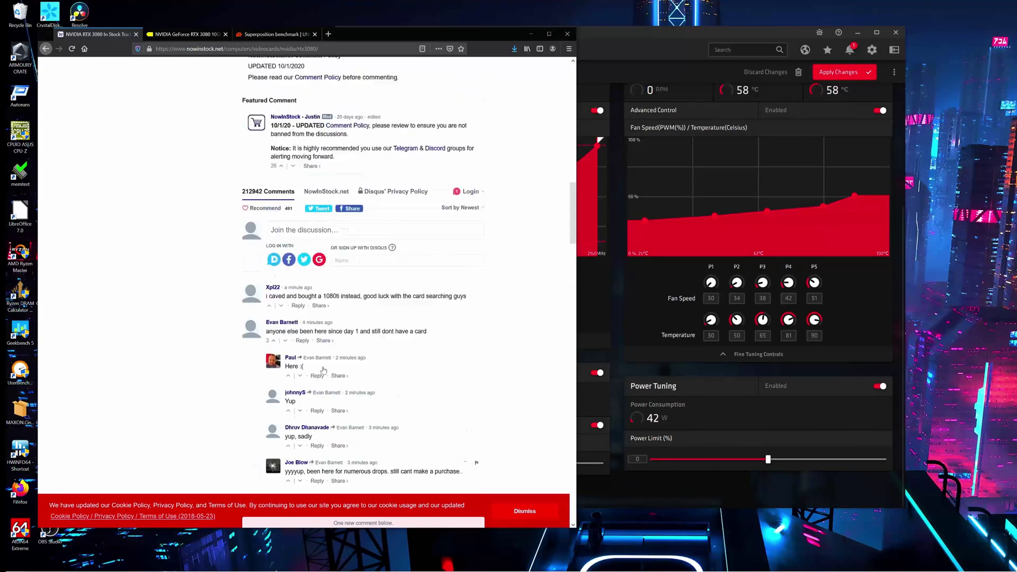
scroll(262, 389, up, 4)
scroll(261, 389, down, 3)
scroll(262, 390, down, 8)
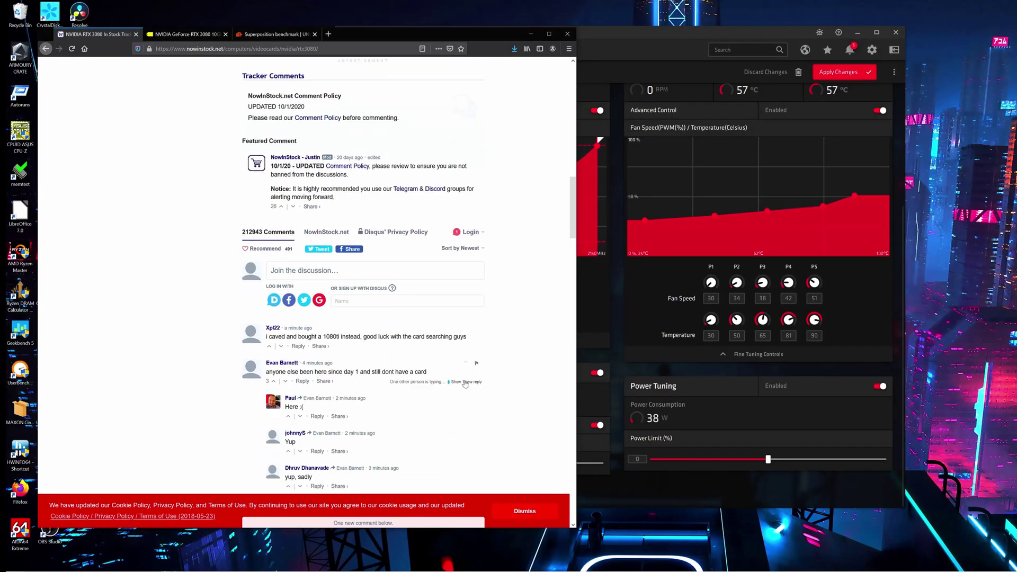
scroll(447, 411, up, 3)
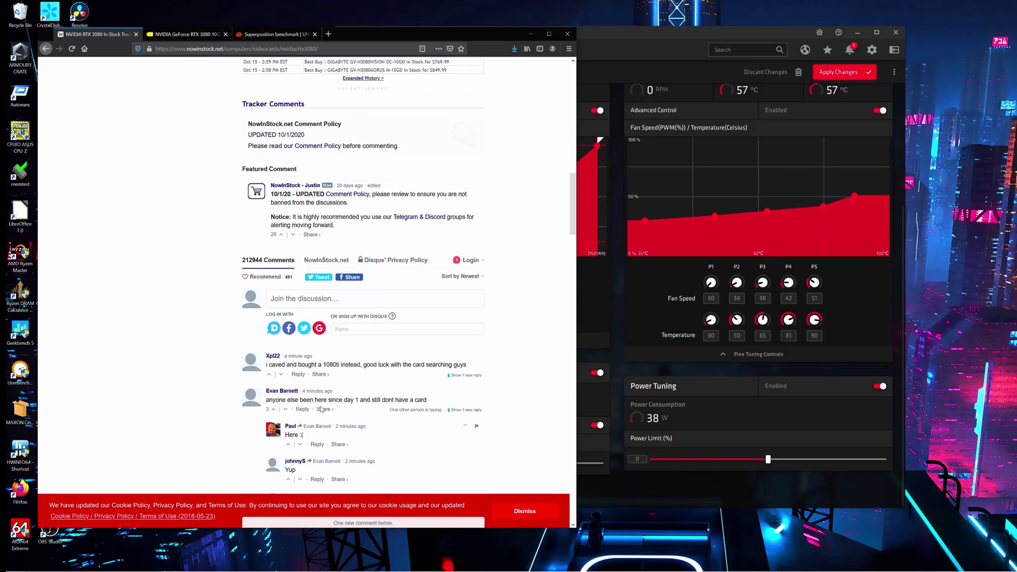
scroll(368, 396, down, 2)
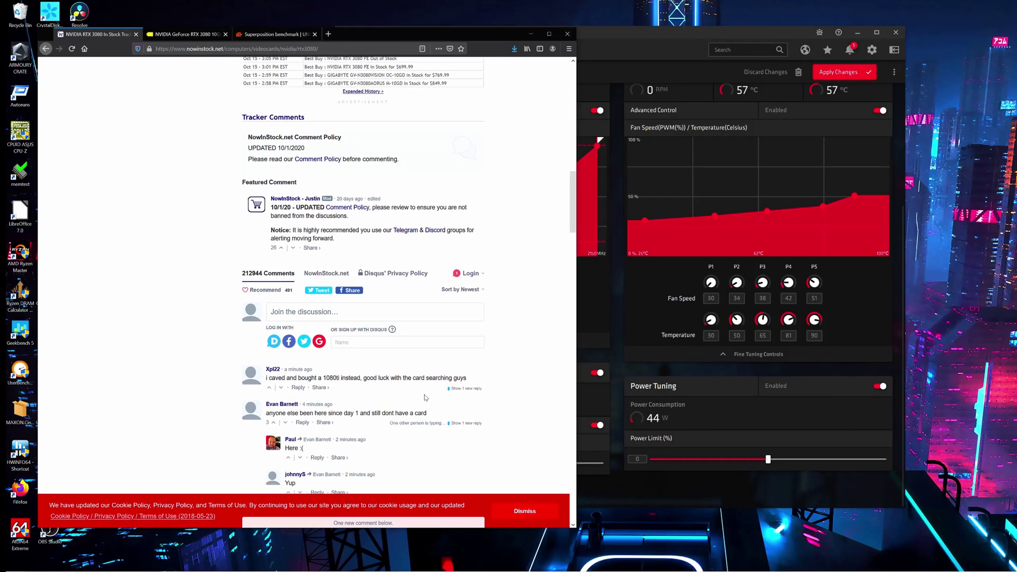
scroll(425, 397, down, 10)
scroll(363, 275, up, 14)
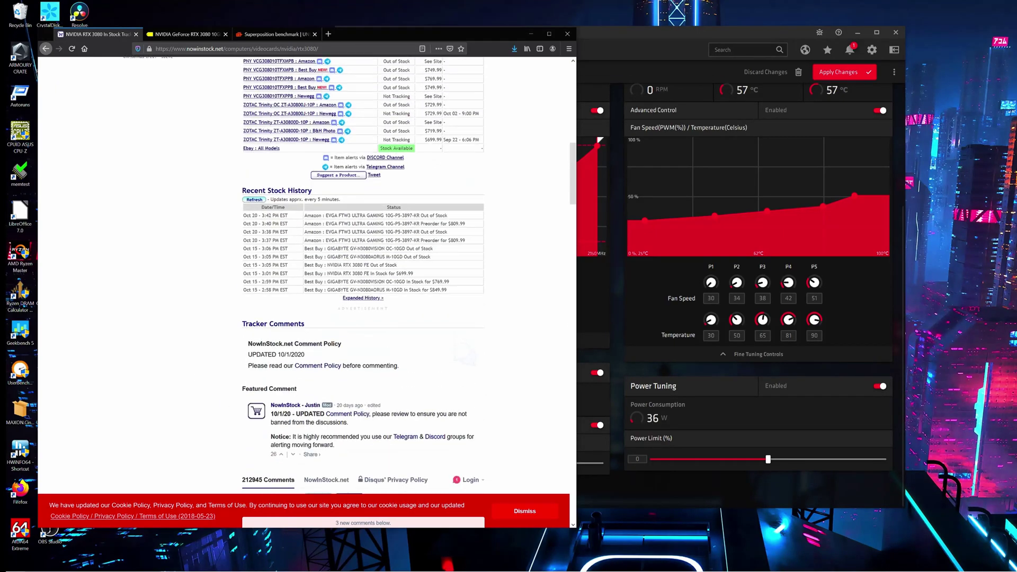
scroll(362, 276, up, 5)
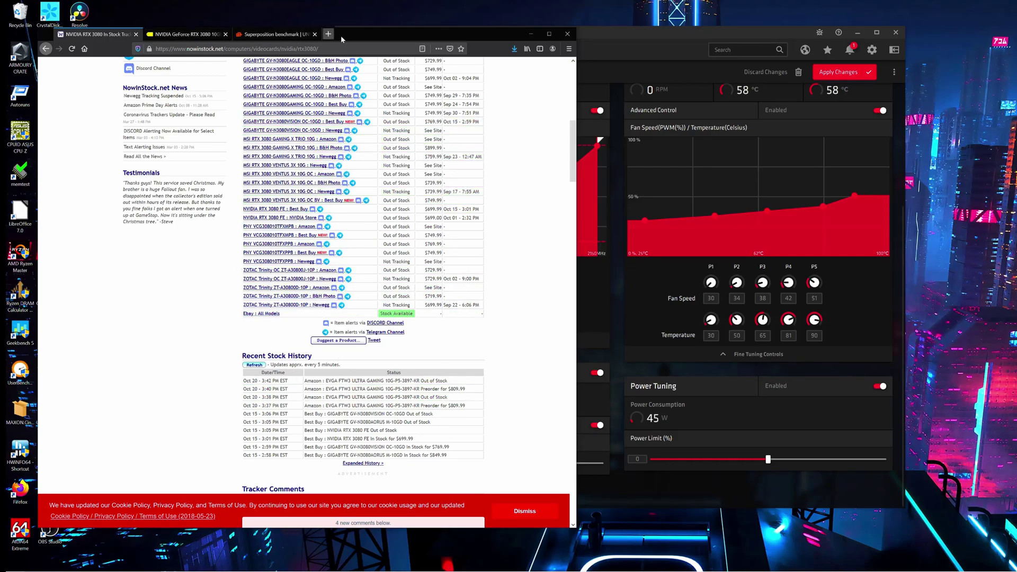
Uncover the desktop, view the 3080 Best Buy App image in Photos, and close it
drag(380, 33, 704, 38)
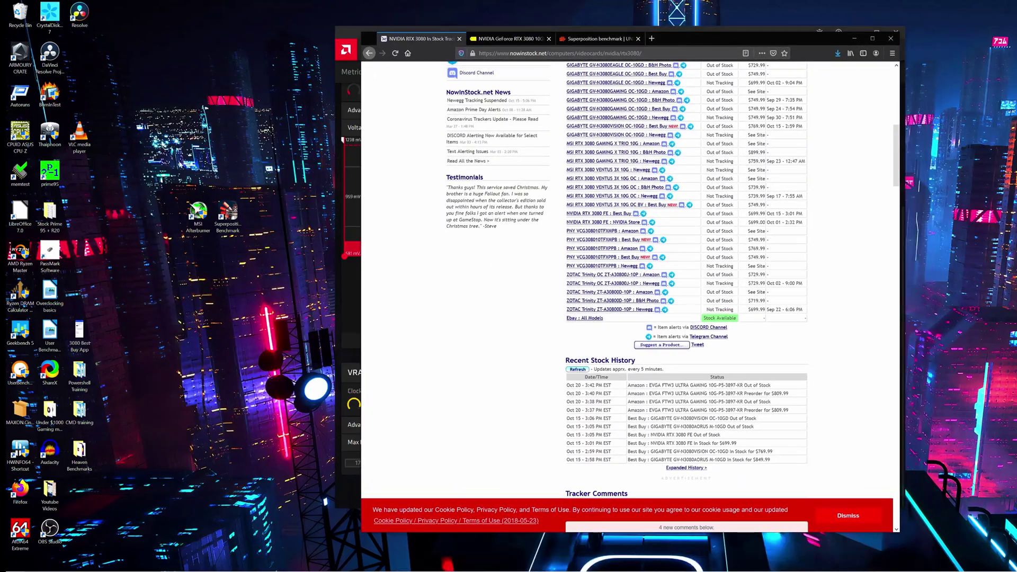
double_click(70, 336)
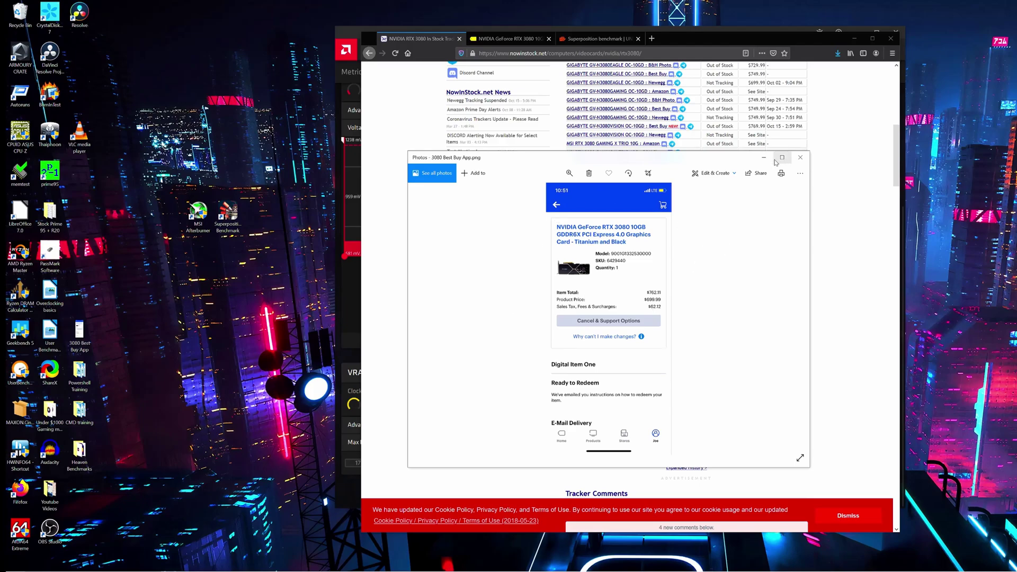
click(800, 161)
Examine the Superposition benchmark page's download options, system requirements and overview
drag(730, 47, 592, 50)
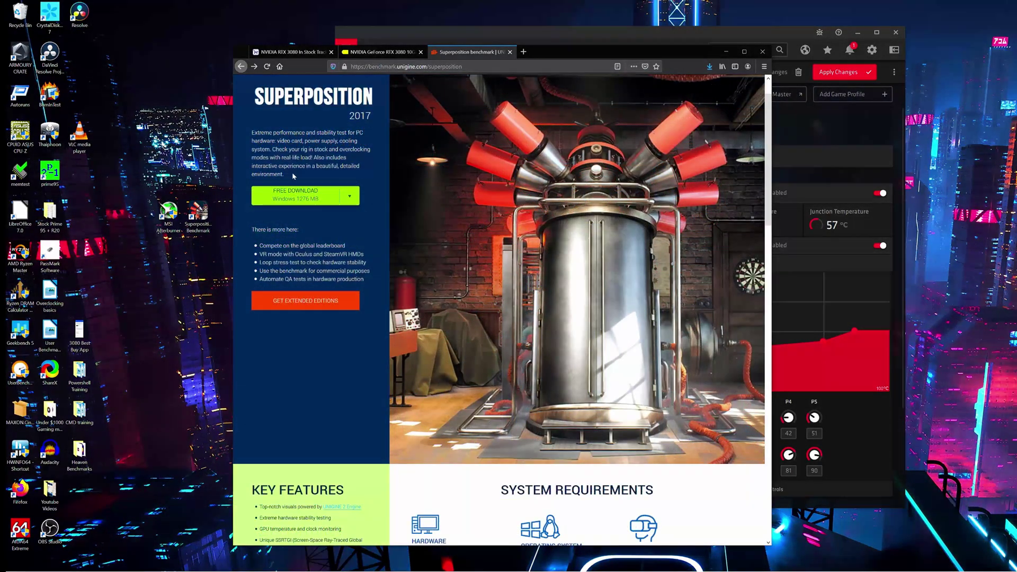
click(350, 194)
scroll(373, 232, down, 8)
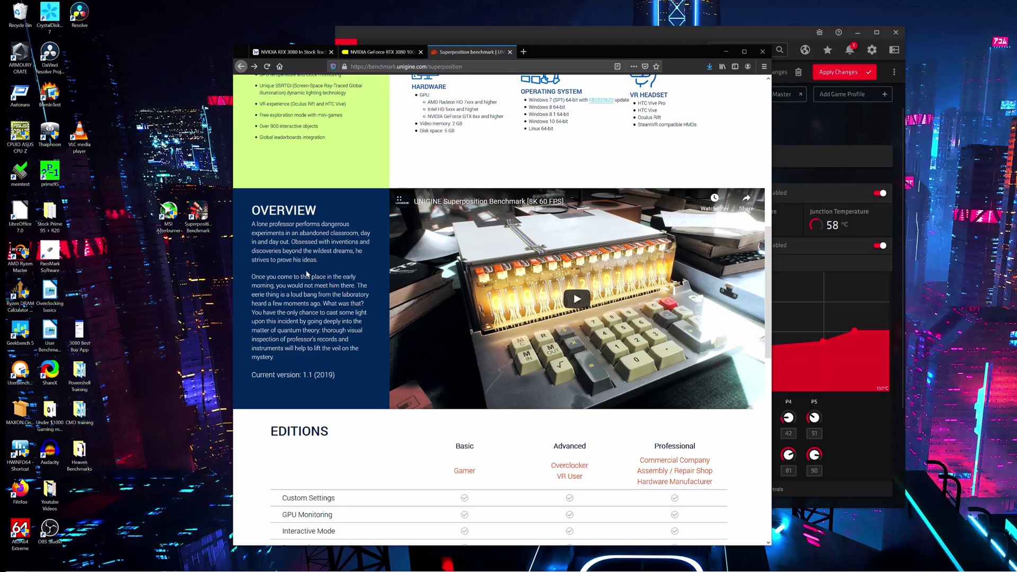
drag(252, 276, 279, 286)
click(279, 286)
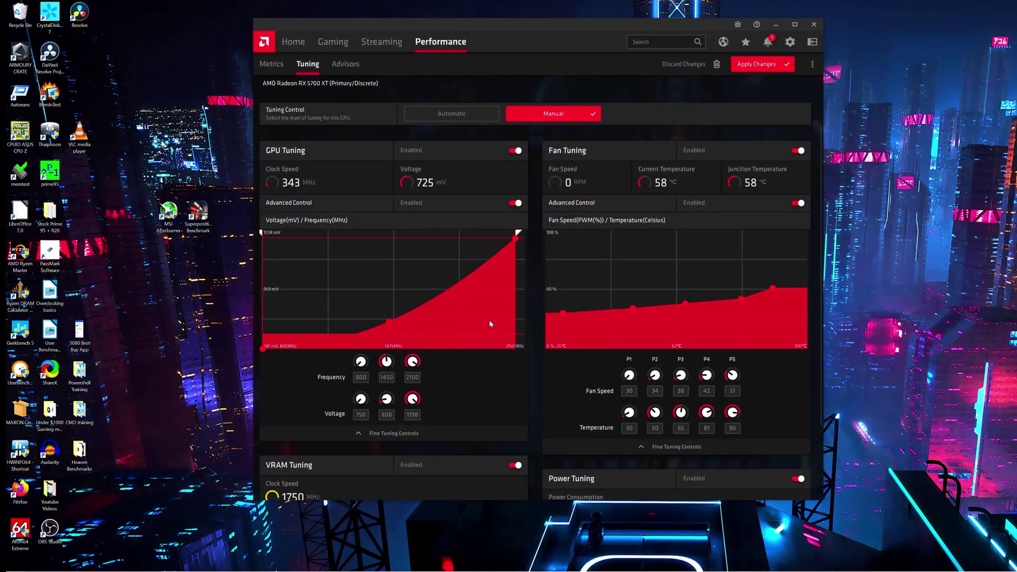
Switch to AMD Radeon Software and examine the RX 5700 XT's manual GPU, fan, VRAM and power tuning settings
scroll(509, 348, down, 1)
scroll(502, 345, up, 1)
scroll(473, 340, down, 1)
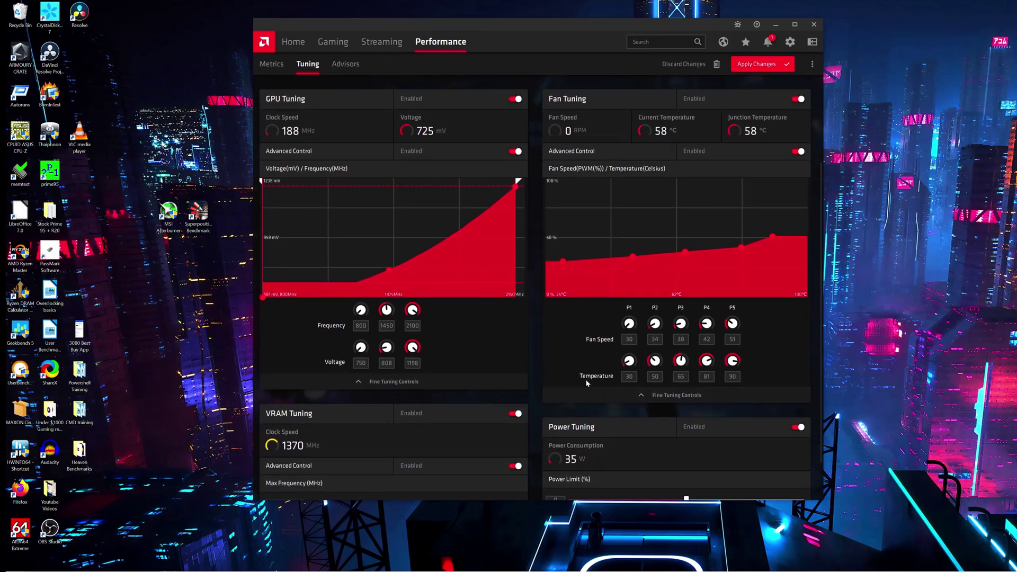
scroll(561, 352, down, 1)
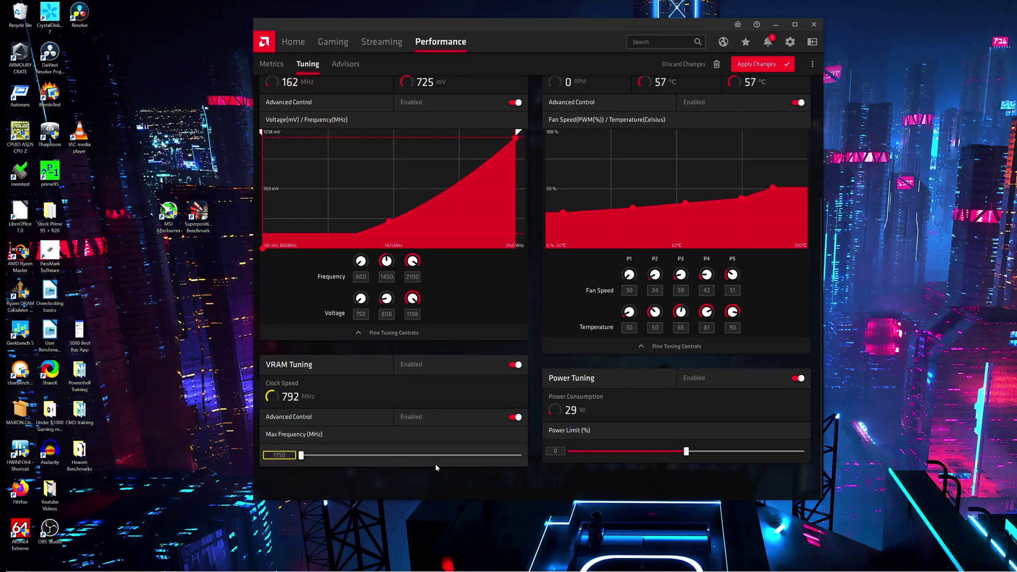
click(279, 455)
double_click(279, 455)
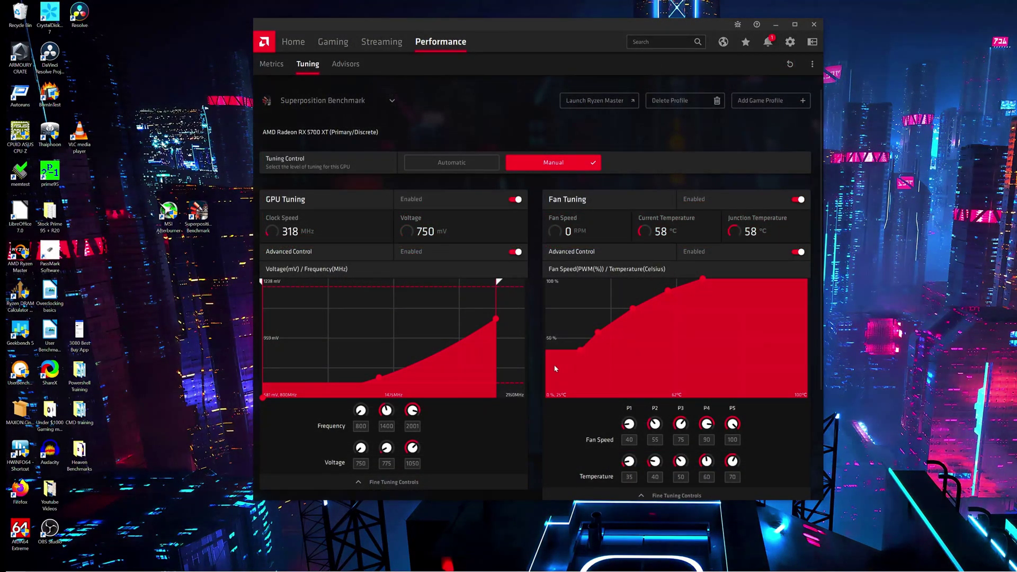
Examine the Superposition Benchmark profile's GPU frequency and voltage, fan curve, VRAM and power limit settings
scroll(432, 386, down, 1)
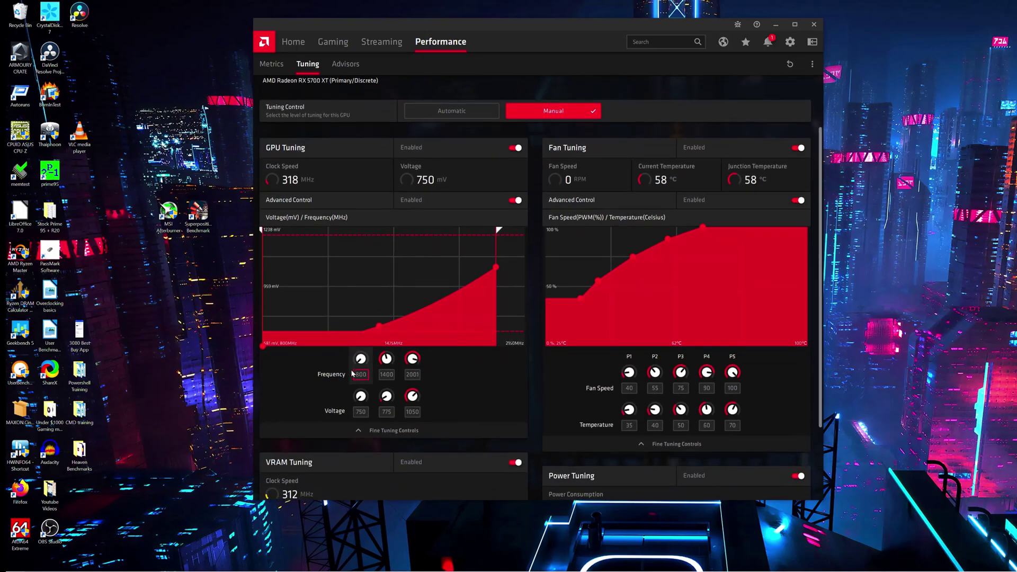
scroll(293, 355, down, 1)
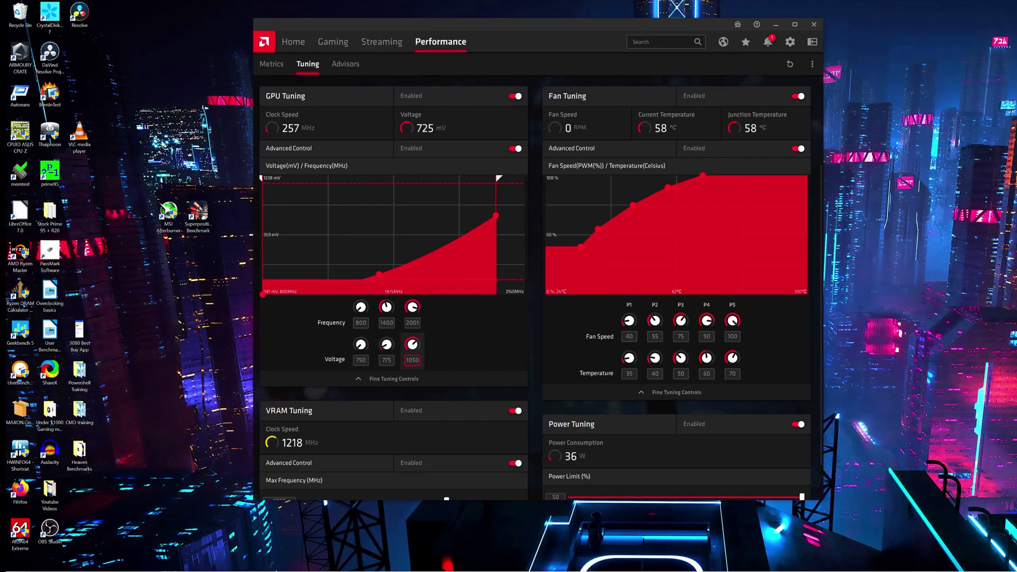
scroll(525, 271, down, 2)
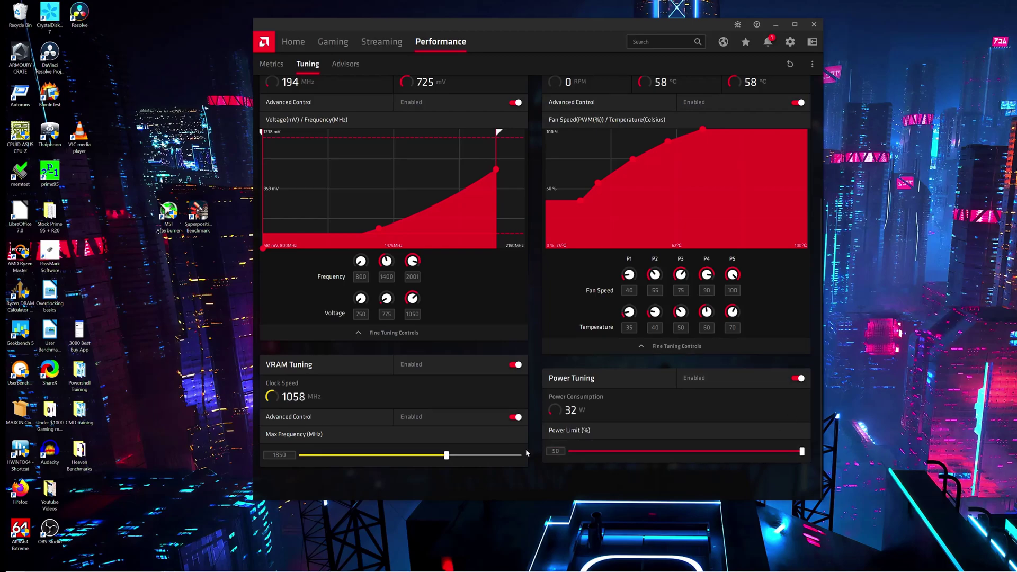
scroll(585, 476, up, 4)
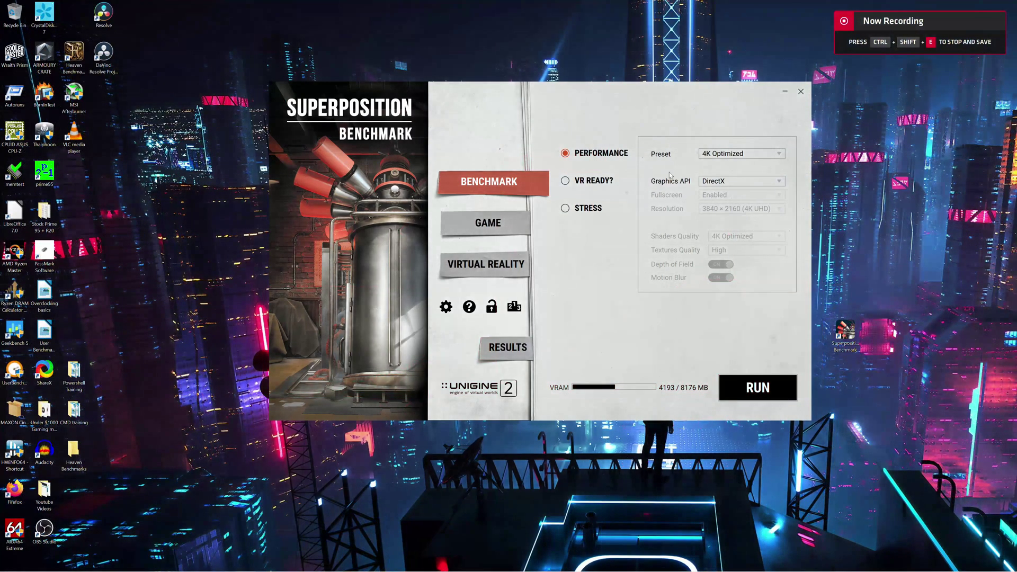
Run the Superposition performance benchmark with the 4K Optimized preset and the DirectX graphics API
click(768, 390)
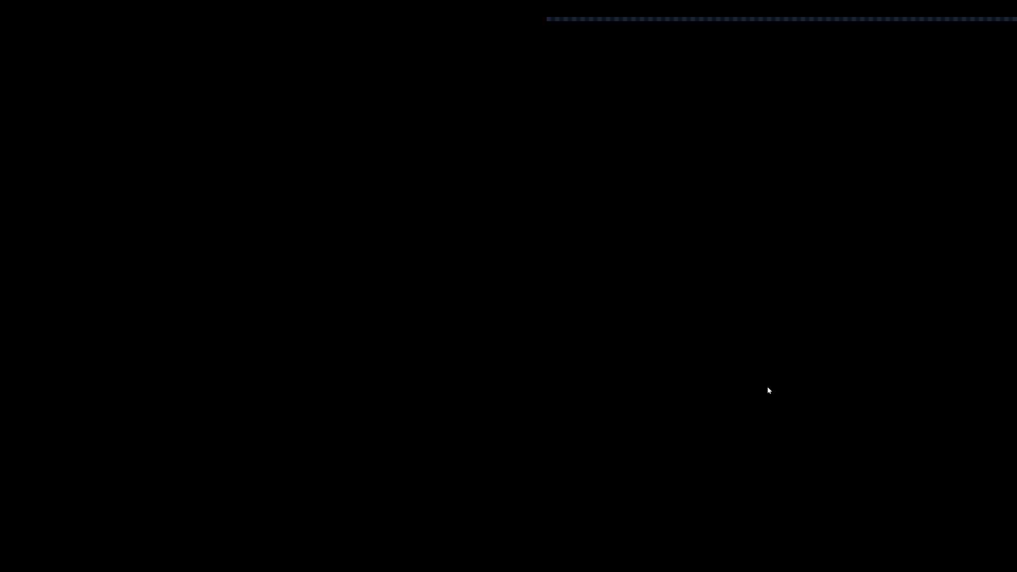